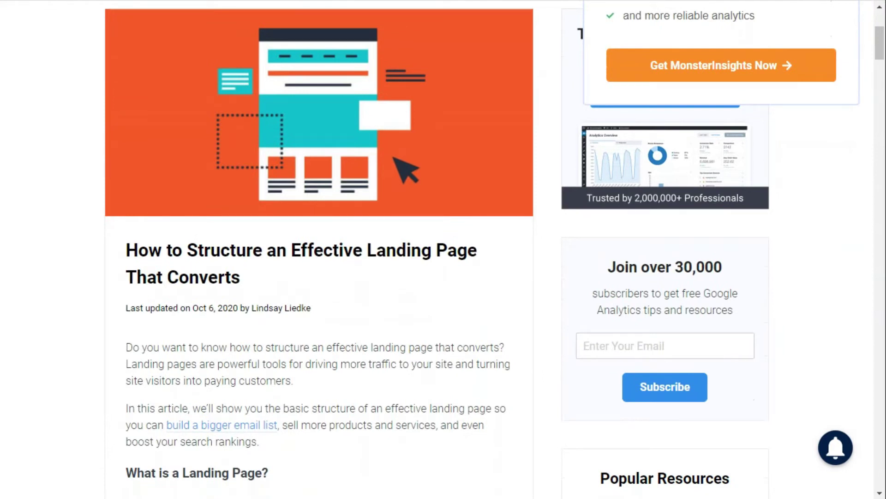
scroll(443, 249, "down", 2)
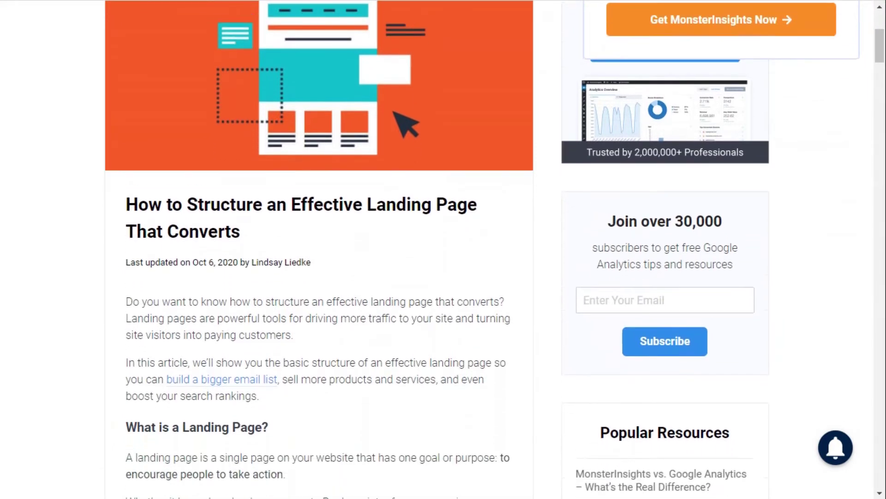
scroll(444, 250, "down", 2)
scroll(443, 250, "down", 2)
scroll(443, 250, "down", 2)
scroll(444, 250, "down", 2)
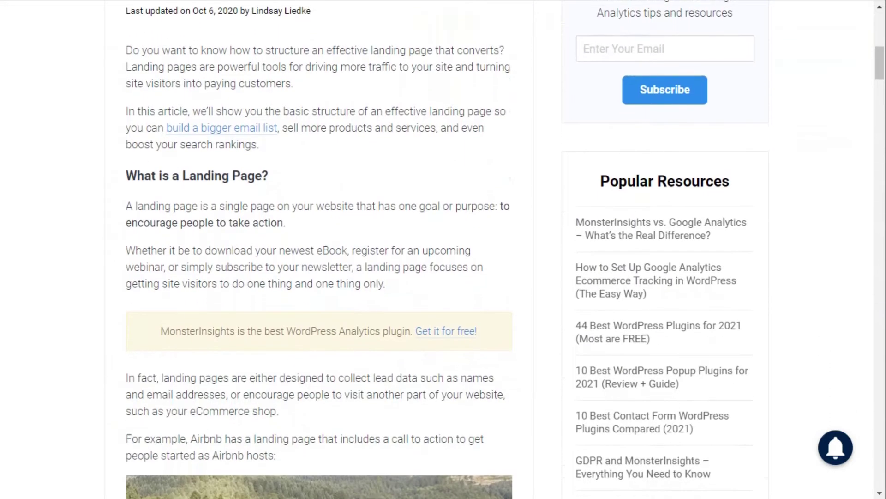
scroll(444, 249, "down", 2)
scroll(444, 250, "down", 2)
scroll(443, 250, "down", 2)
scroll(444, 250, "down", 2)
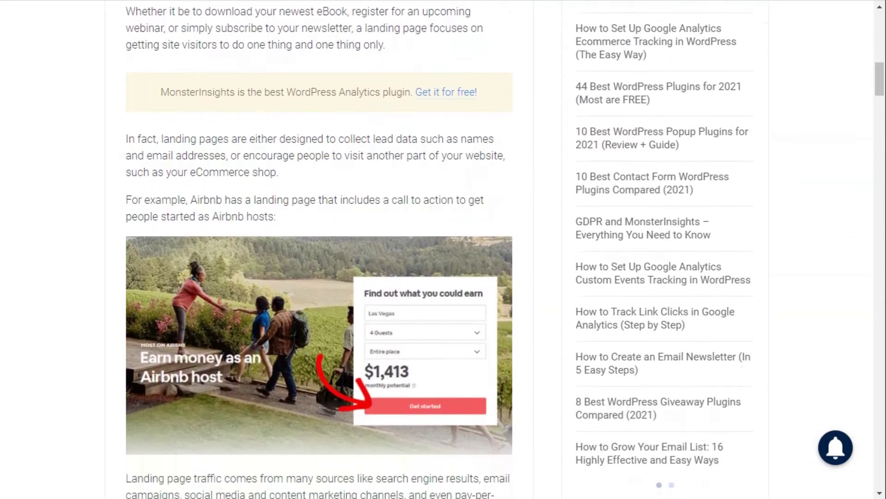
scroll(443, 250, "down", 2)
scroll(443, 249, "down", 2)
scroll(443, 249, "down", 2)
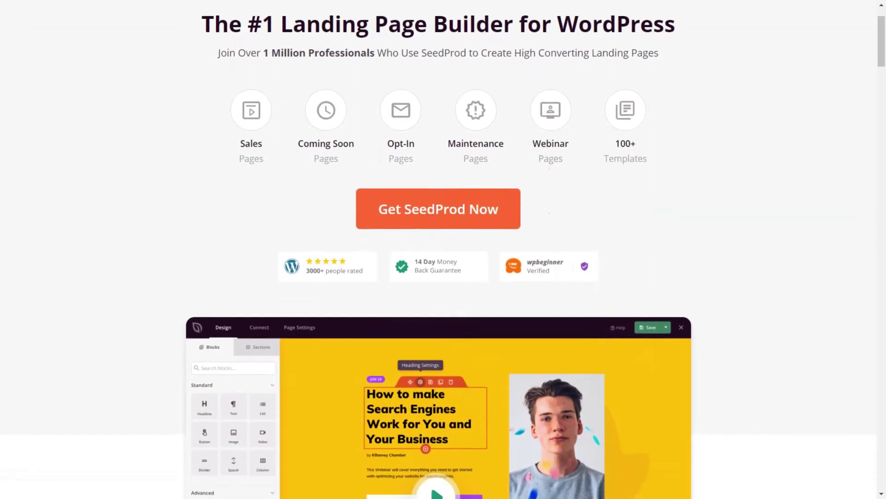
scroll(444, 250, "down", 1)
scroll(443, 249, "down", 1)
scroll(444, 250, "down", 1)
scroll(443, 250, "down", 1)
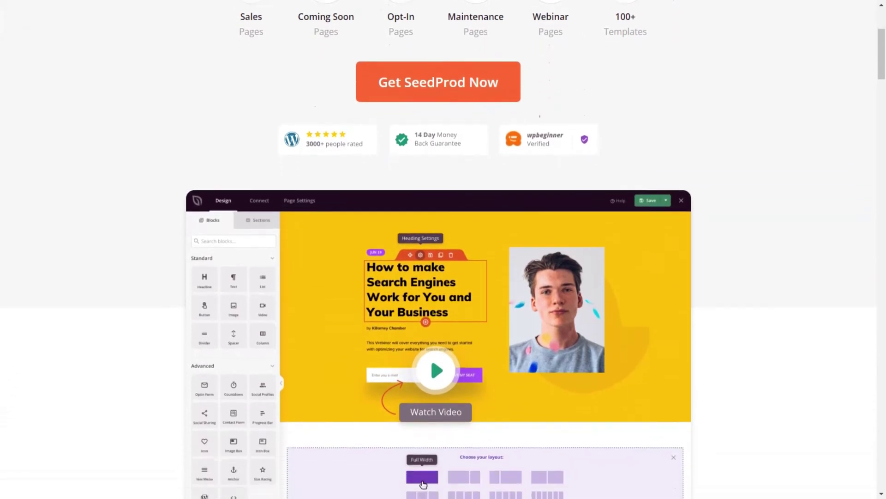
scroll(443, 249, "down", 1)
scroll(444, 249, "down", 1)
scroll(443, 250, "down", 1)
scroll(444, 249, "down", 1)
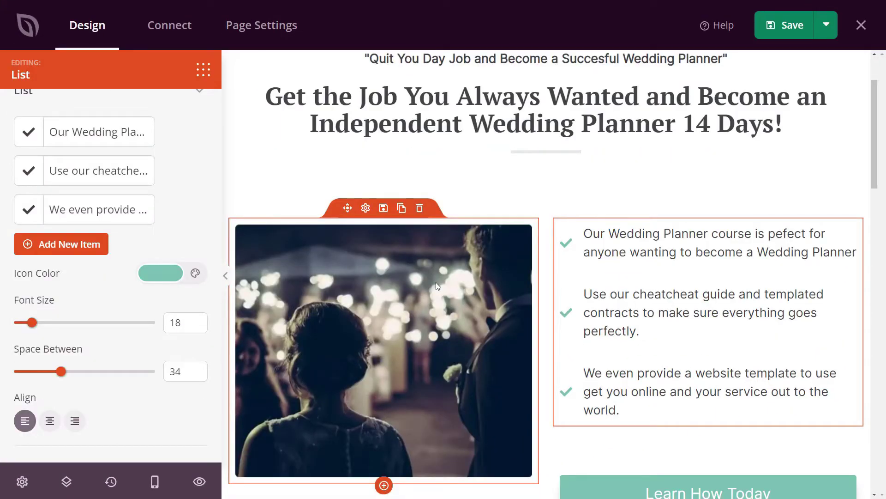
Step: Swap the wedding photo for waterway.jpg and drop a Video block onto the canvas
left_click(436, 282)
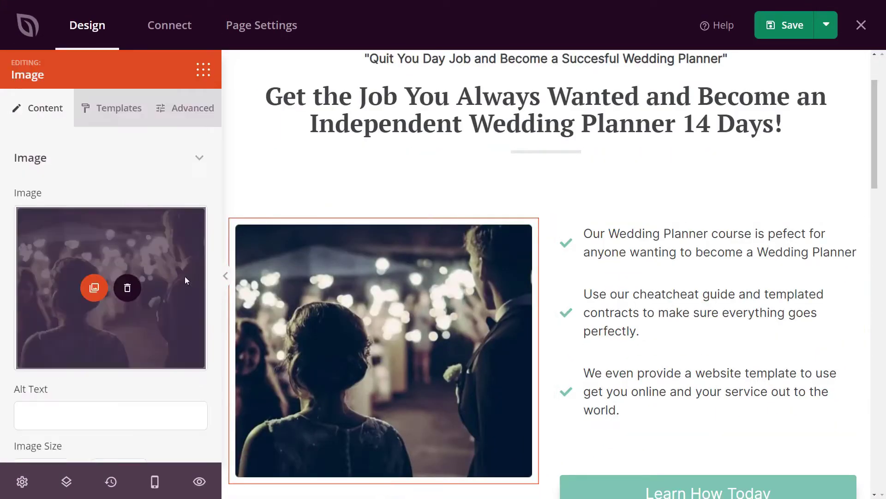
left_click(94, 288)
left_click(164, 211)
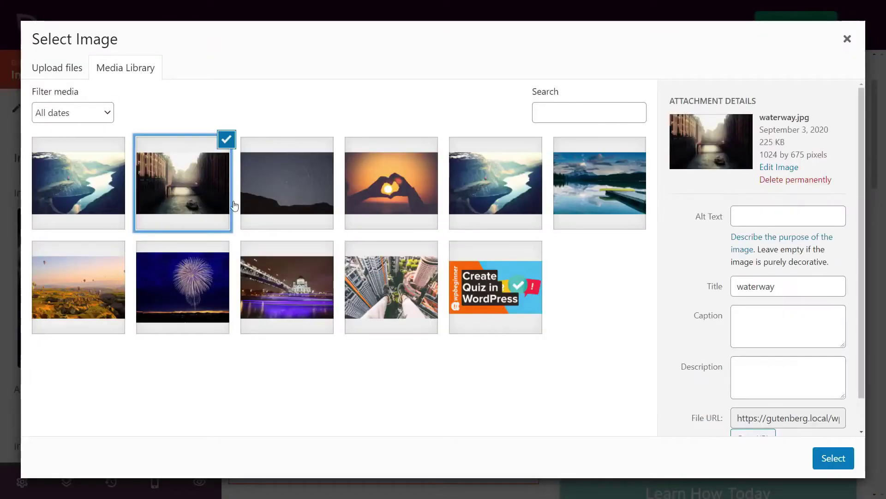
left_click(833, 458)
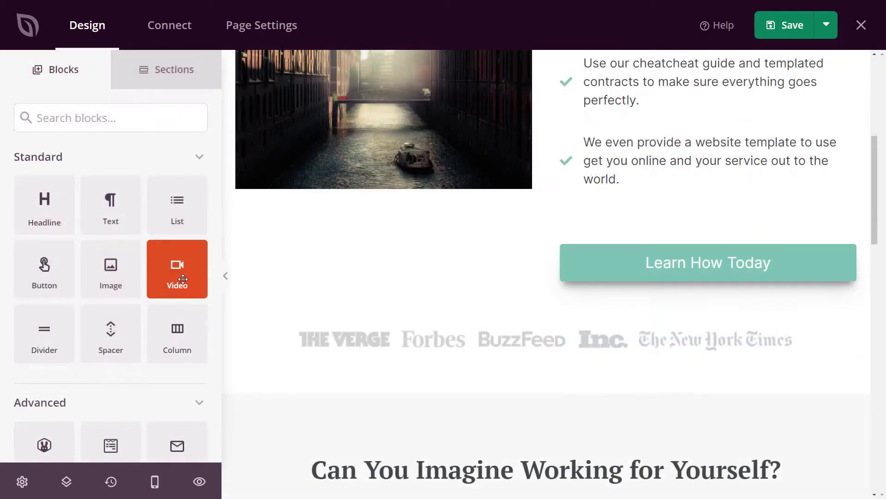
left_click_drag(177, 278, 377, 406)
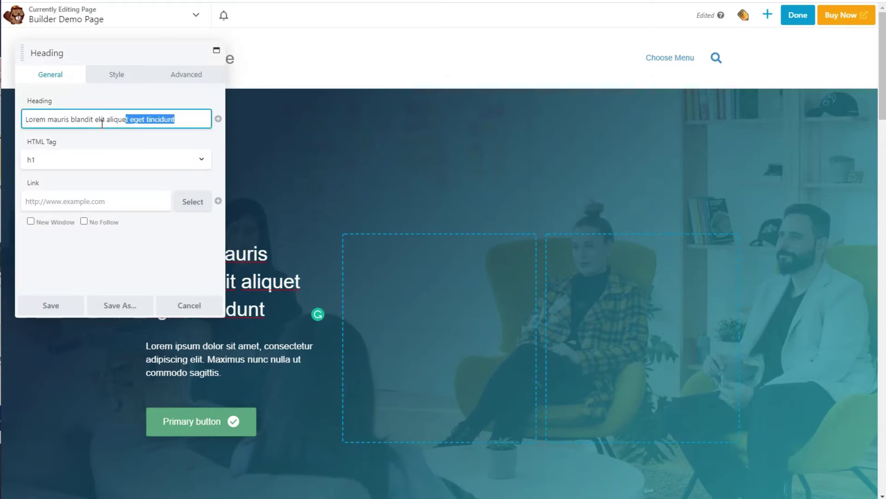
Step: Delete the hero heading text, style it Helvetica Bold, and save
key("Delete")
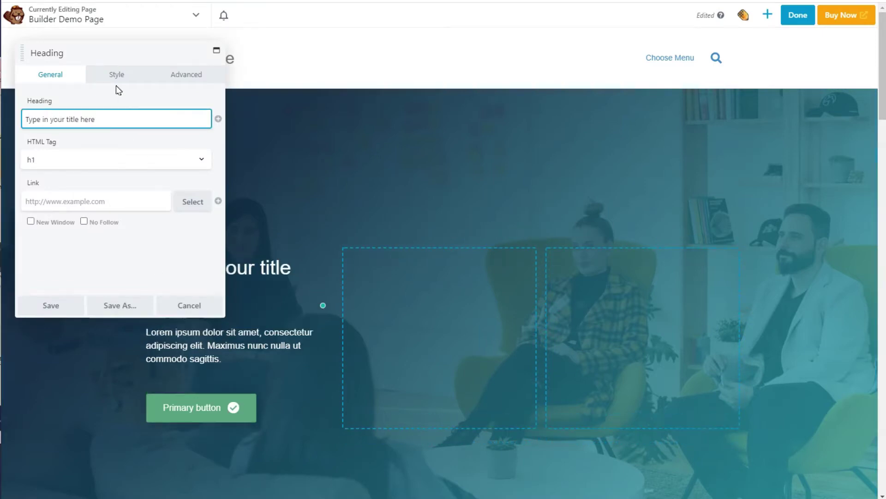
left_click(116, 74)
left_click(32, 162)
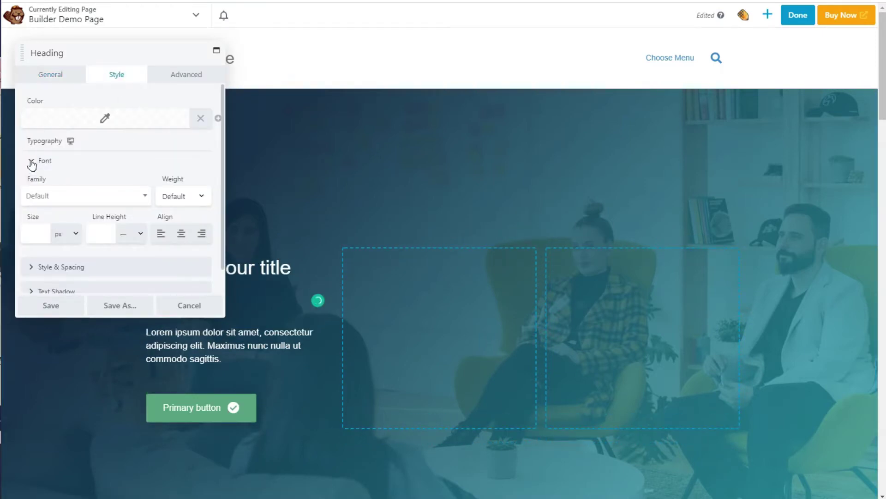
left_click(86, 196)
left_click(76, 245)
left_click(184, 196)
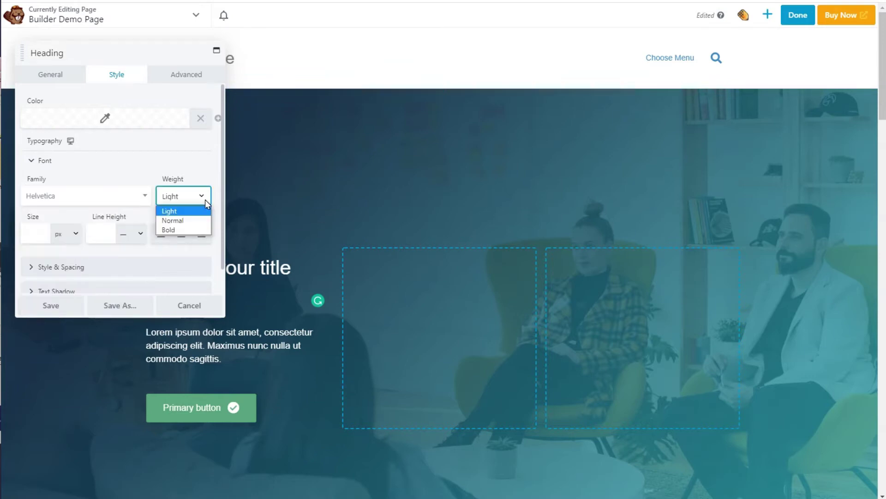
left_click(169, 229)
left_click(50, 305)
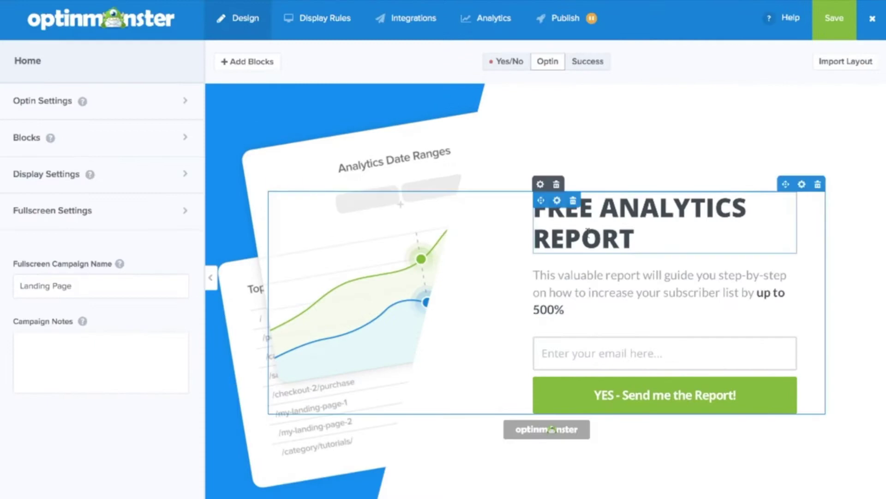
Step: Select the FREE ANALYTICS REPORT headline text for replacing and add a Countdown timer element
left_click(636, 248)
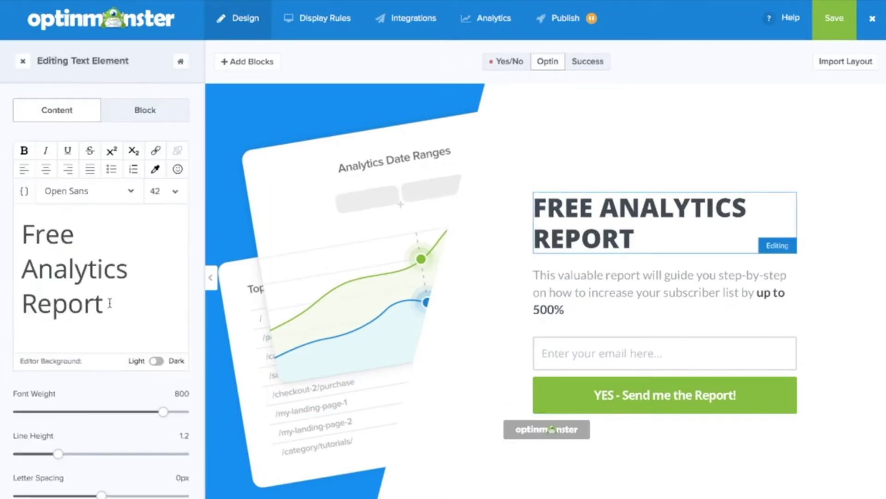
left_click_drag(109, 305, 4, 280)
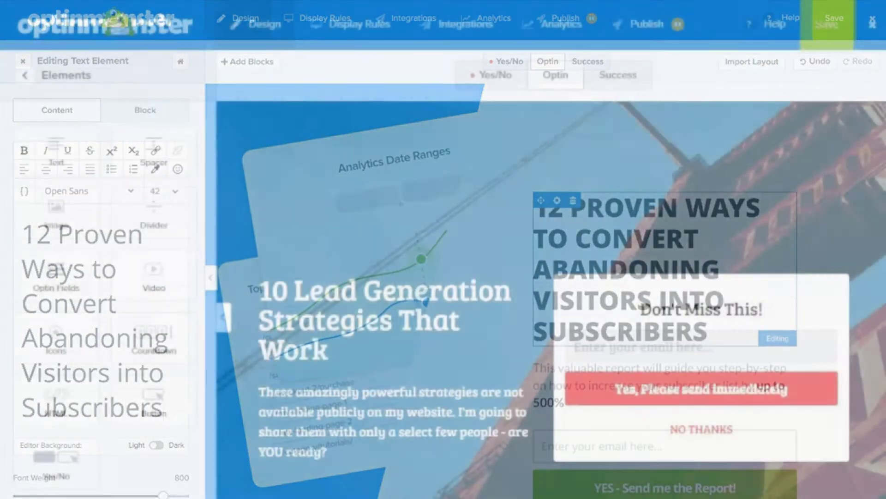
mouse_move(154, 338)
left_mouse_down()
mouse_move(267, 356)
mouse_move(651, 371)
mouse_move(647, 320)
left_mouse_up()
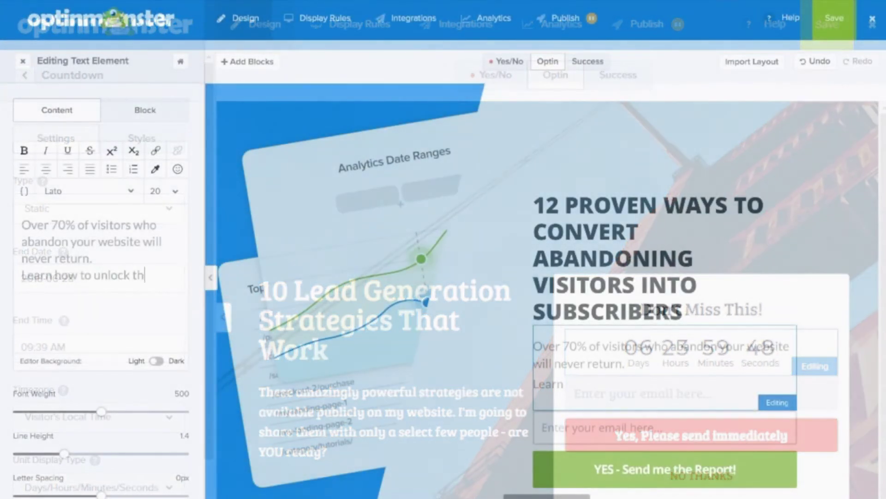
type("conversion revenu")
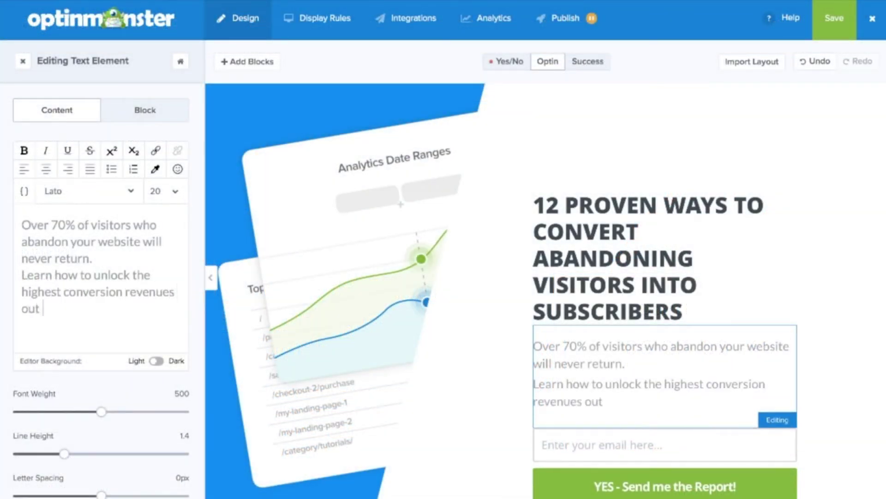
type("e from each of your website visitors.")
scroll(548, 277, "down", 1)
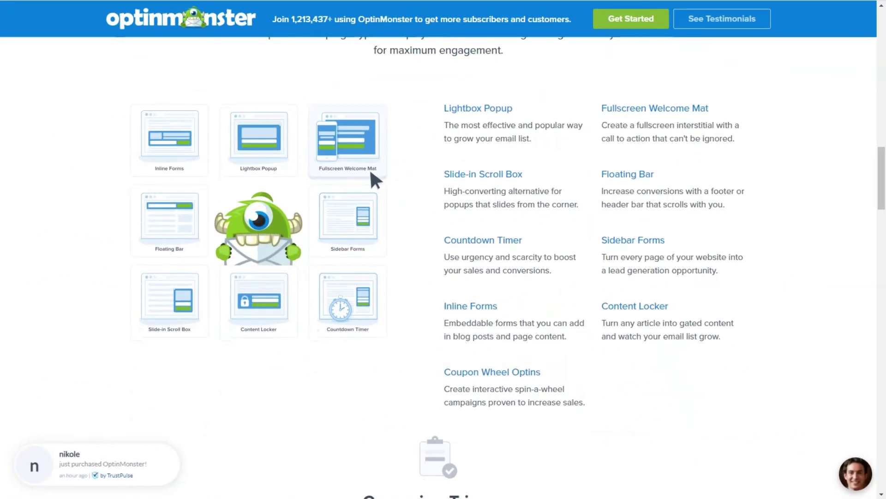
scroll(374, 178, "down", 5)
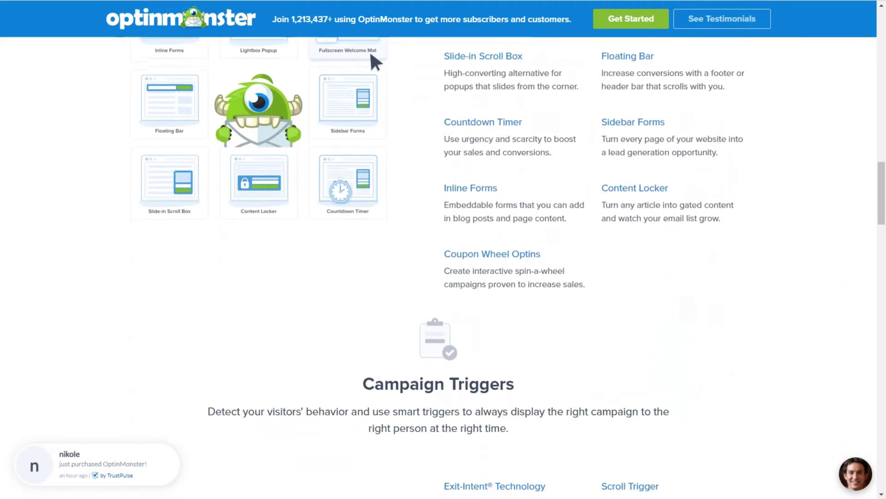
scroll(443, 277, "down", 2)
scroll(443, 278, "down", 2)
scroll(444, 277, "down", 2)
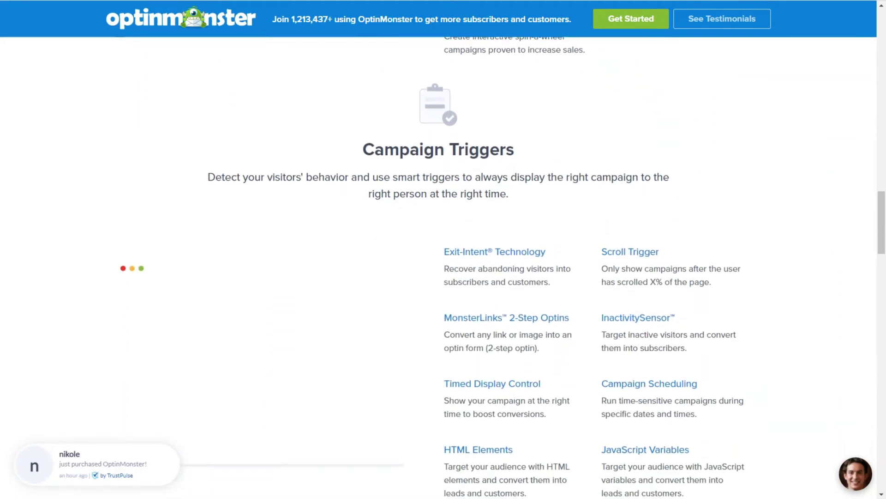
scroll(443, 277, "down", 2)
scroll(444, 277, "down", 1)
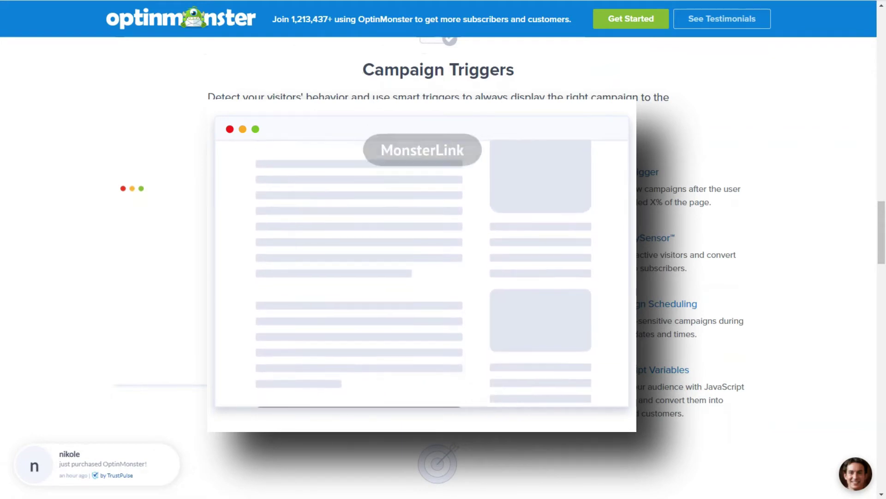
scroll(693, 277, "down", 10)
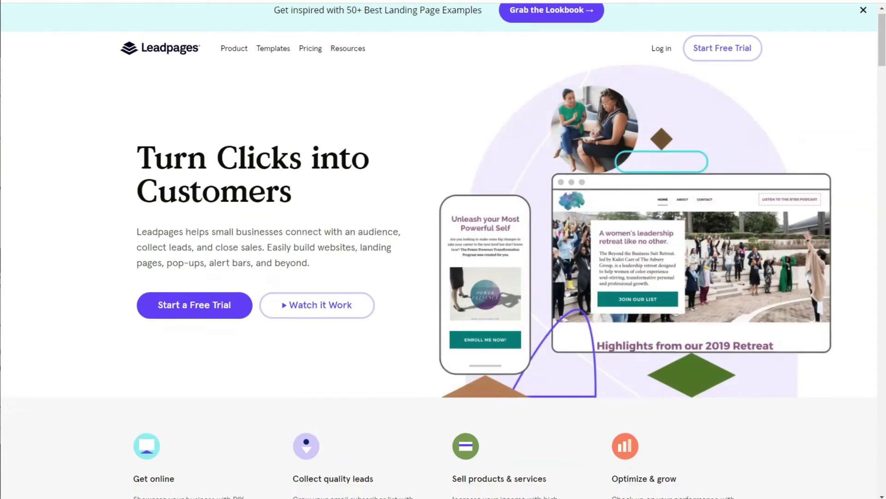
scroll(443, 278, "down", 3)
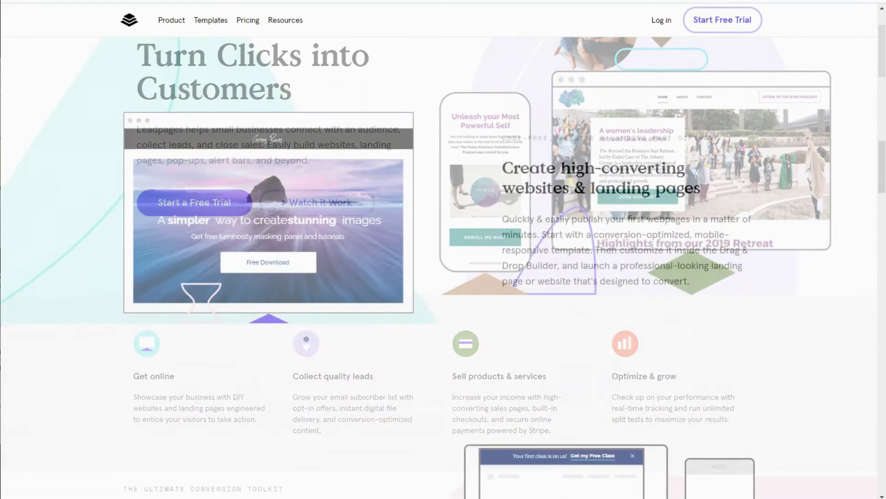
scroll(443, 277, "down", 5)
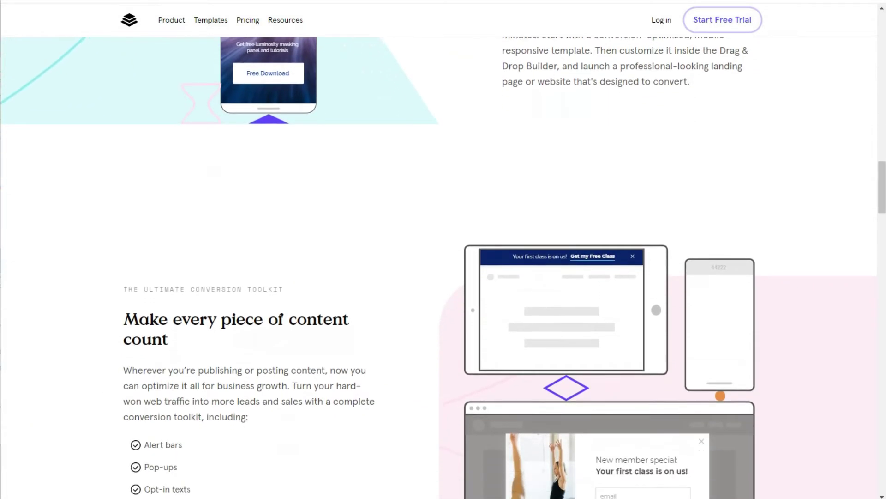
scroll(444, 277, "down", 5)
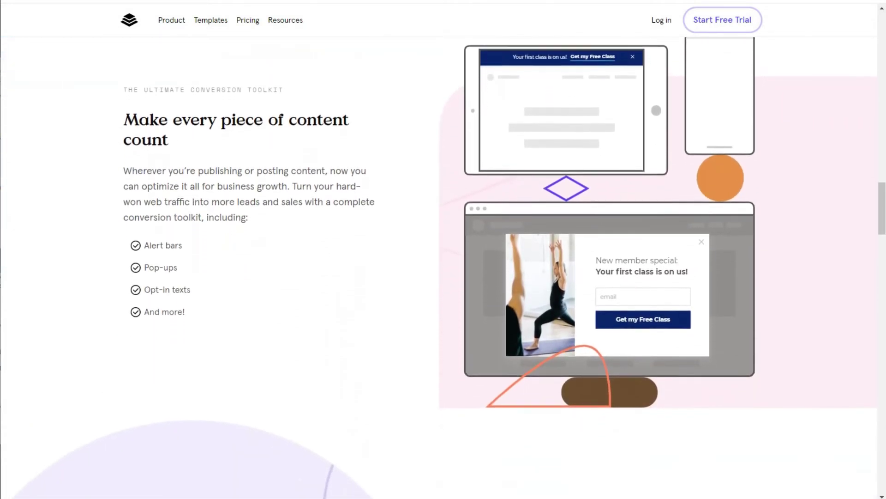
scroll(443, 277, "down", 5)
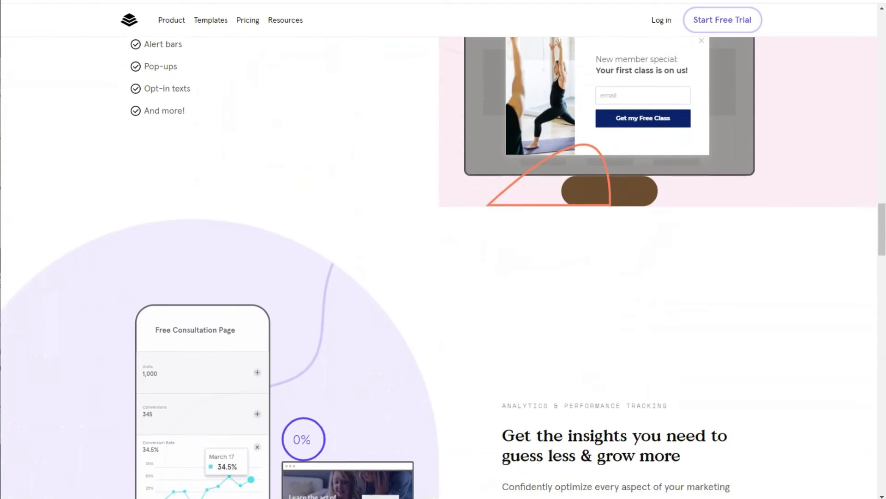
scroll(443, 277, "down", 5)
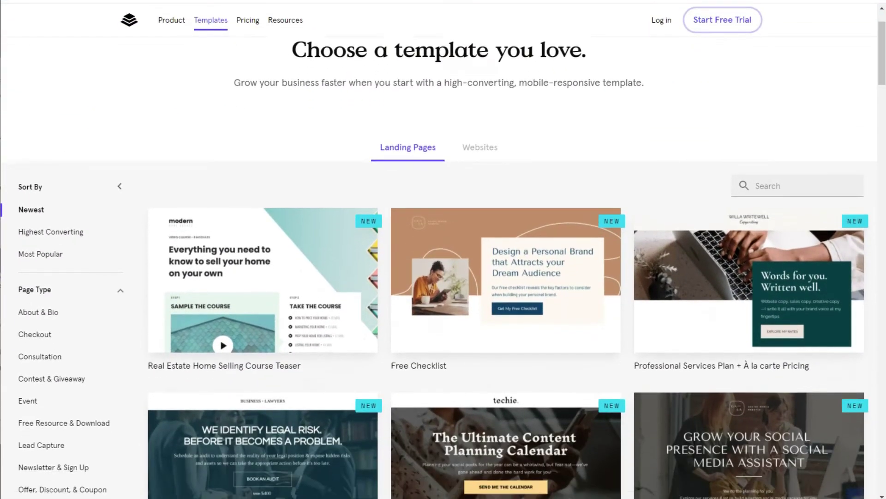
scroll(444, 277, "down", 5)
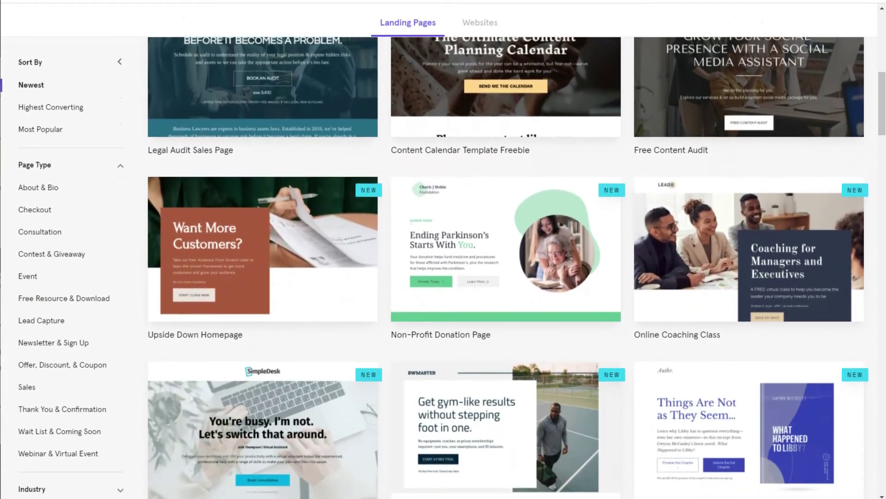
scroll(443, 278, "down", 4)
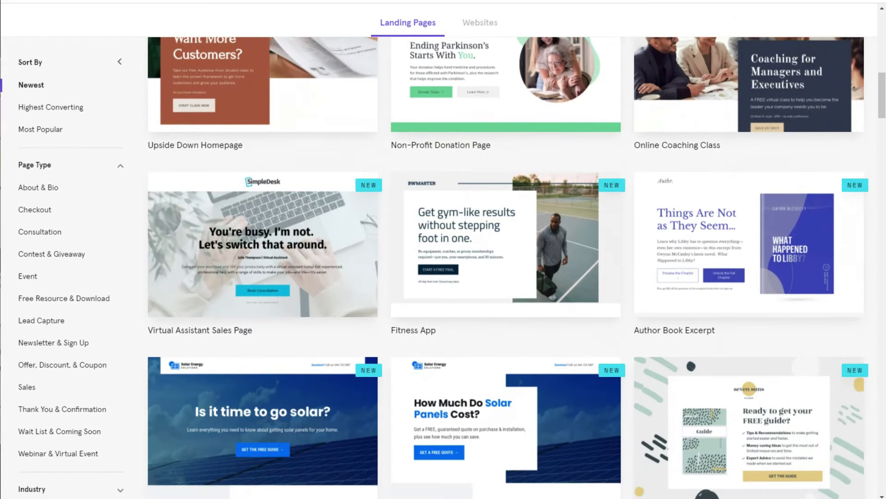
scroll(443, 278, "down", 3)
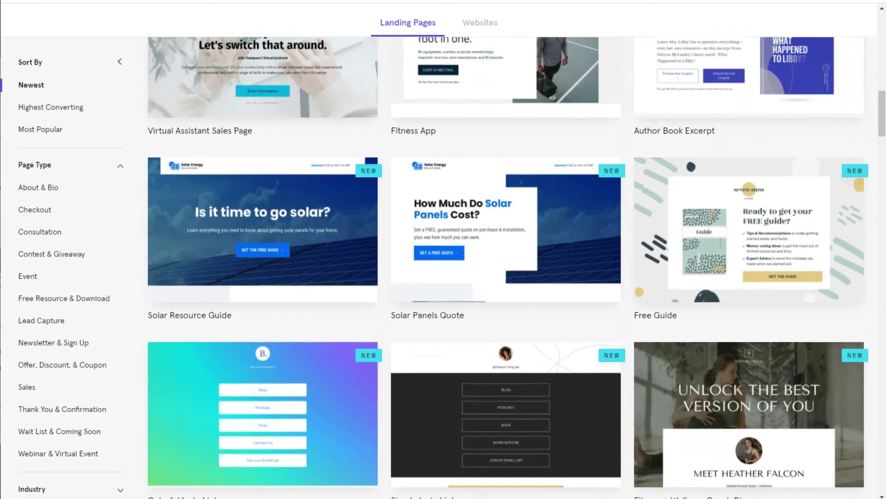
scroll(444, 277, "down", 2)
scroll(444, 277, "down", 2)
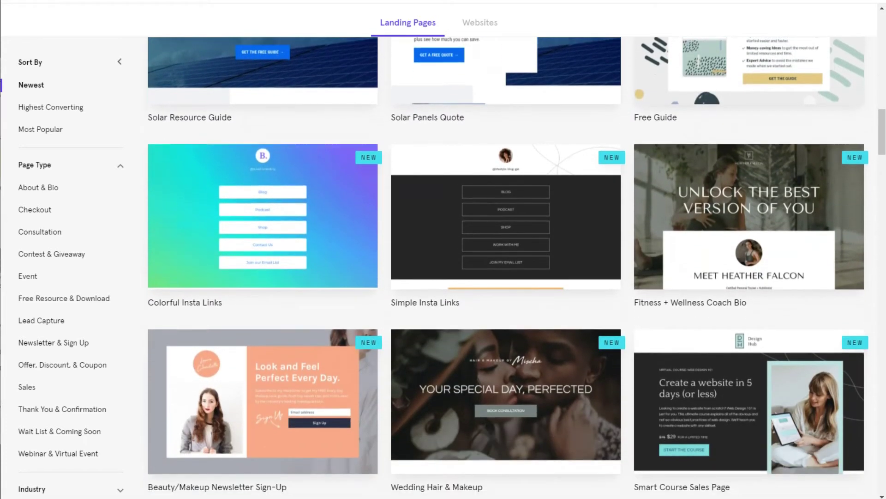
scroll(443, 277, "down", 1)
scroll(444, 277, "down", 1)
scroll(443, 277, "down", 1)
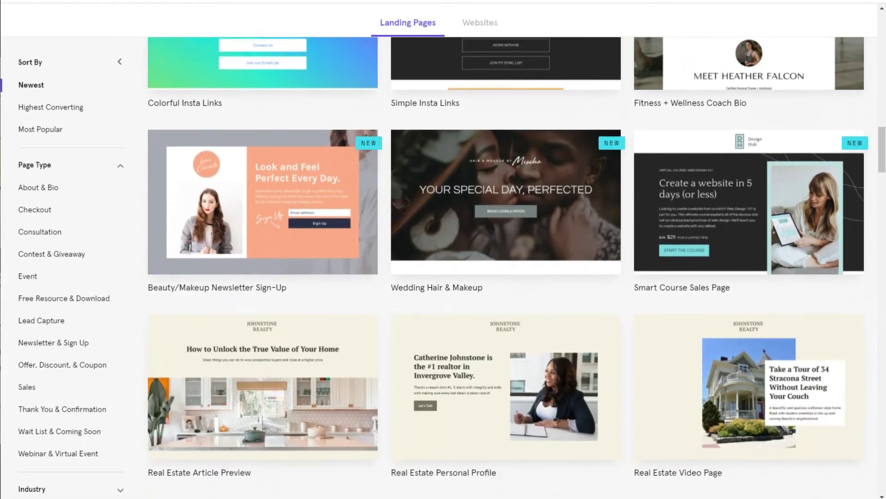
scroll(443, 277, "down", 1)
scroll(443, 277, "down", 1)
scroll(444, 278, "down", 1)
scroll(443, 277, "down", 1)
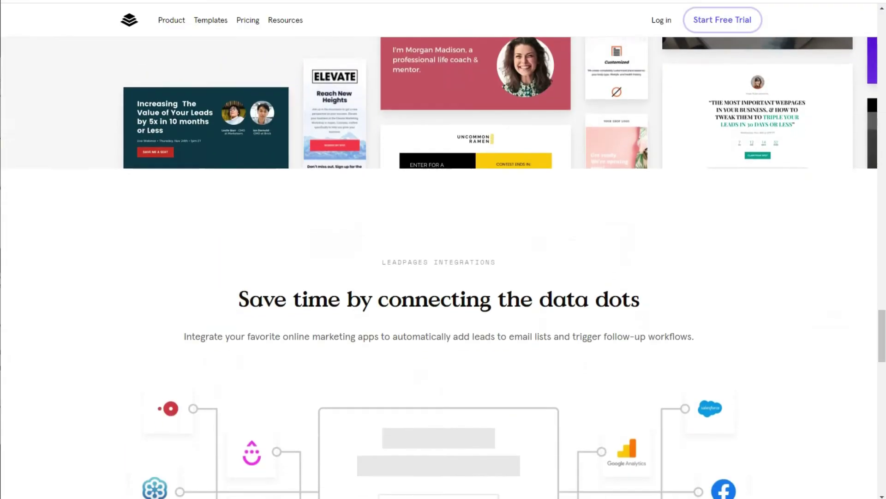
scroll(444, 277, "down", 2)
scroll(443, 278, "down", 2)
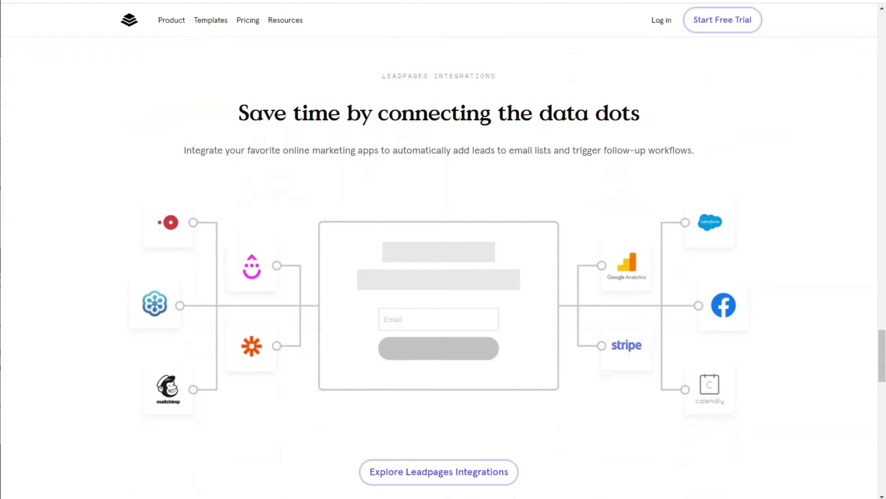
scroll(439, 278, "down", 3)
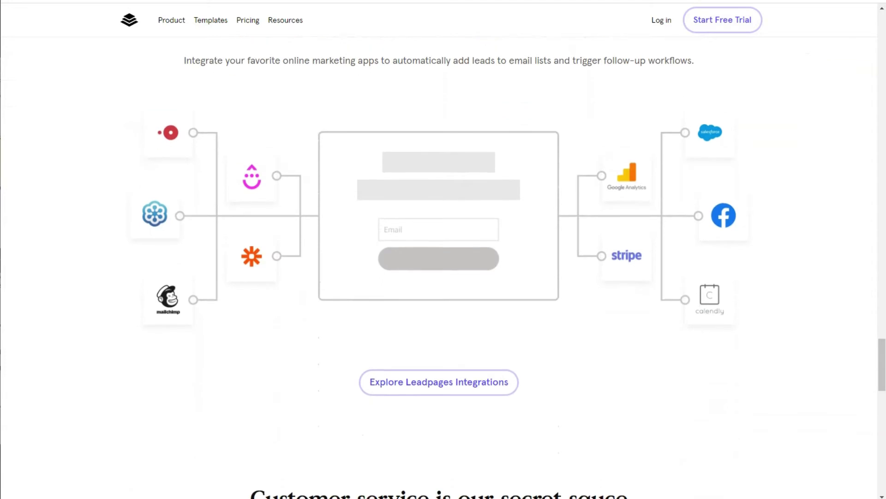
scroll(439, 277, "down", 4)
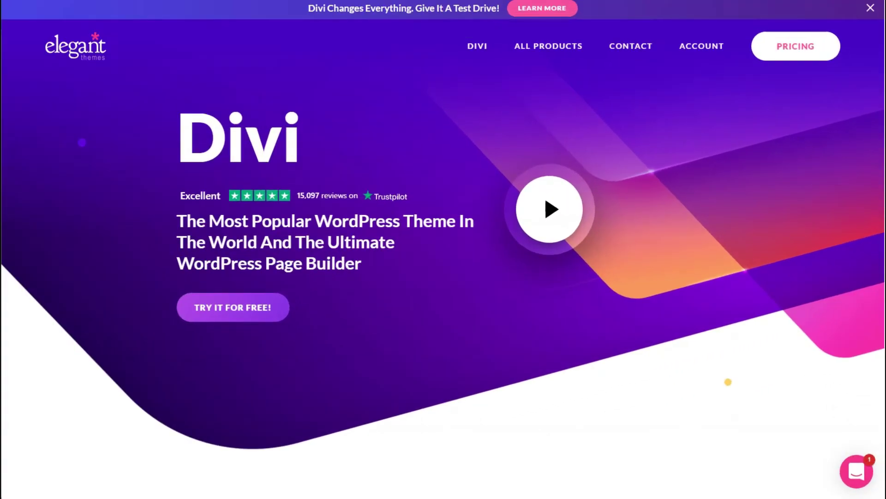
scroll(443, 277, "down", 5)
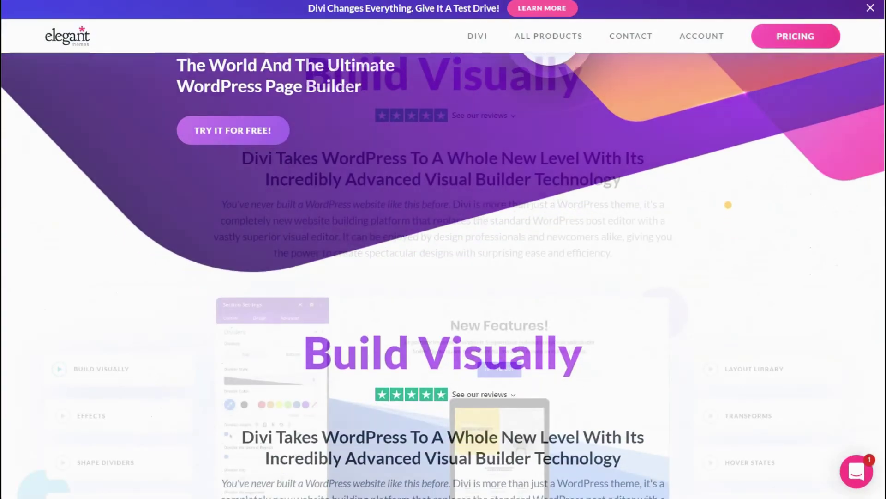
scroll(444, 277, "down", 5)
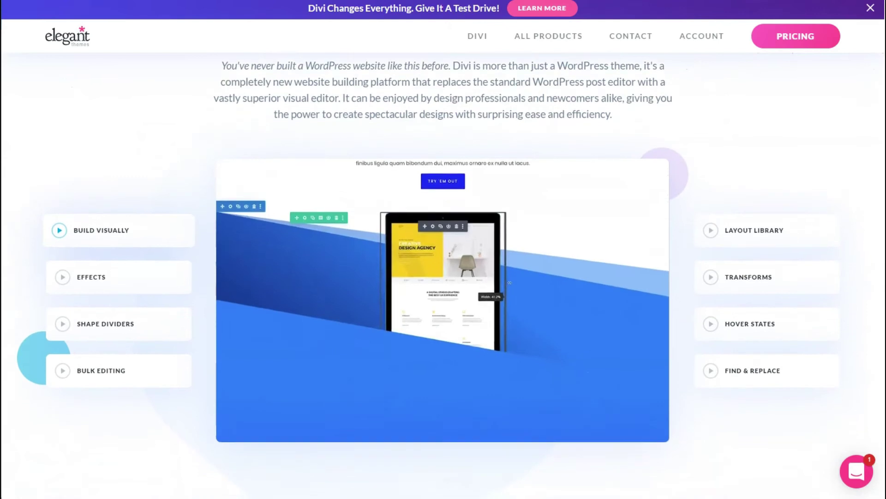
scroll(444, 277, "down", 3)
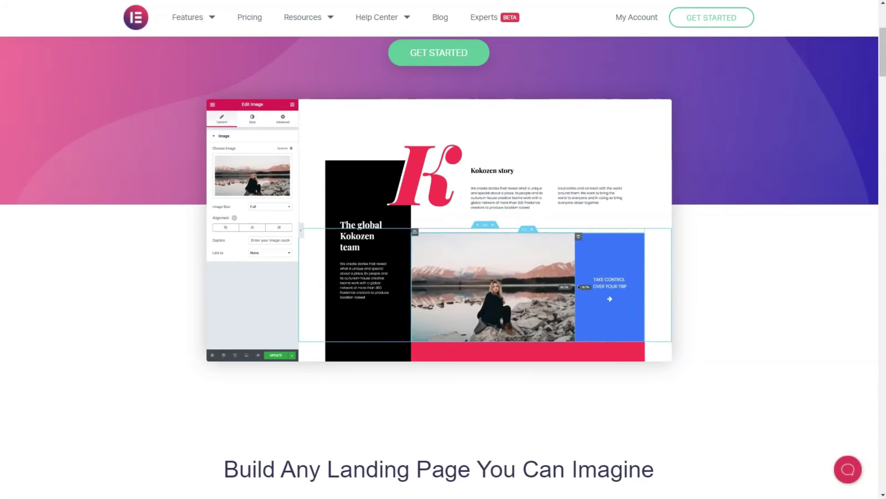
scroll(444, 277, "down", 2)
scroll(443, 277, "down", 2)
scroll(443, 277, "down", 2)
scroll(443, 277, "down", 2)
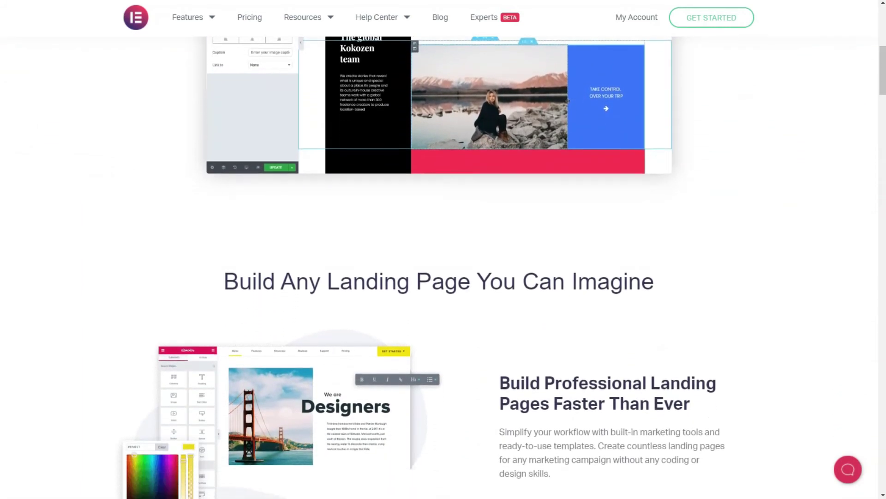
scroll(444, 277, "down", 2)
scroll(444, 277, "down", 2)
scroll(443, 277, "down", 2)
scroll(443, 278, "down", 2)
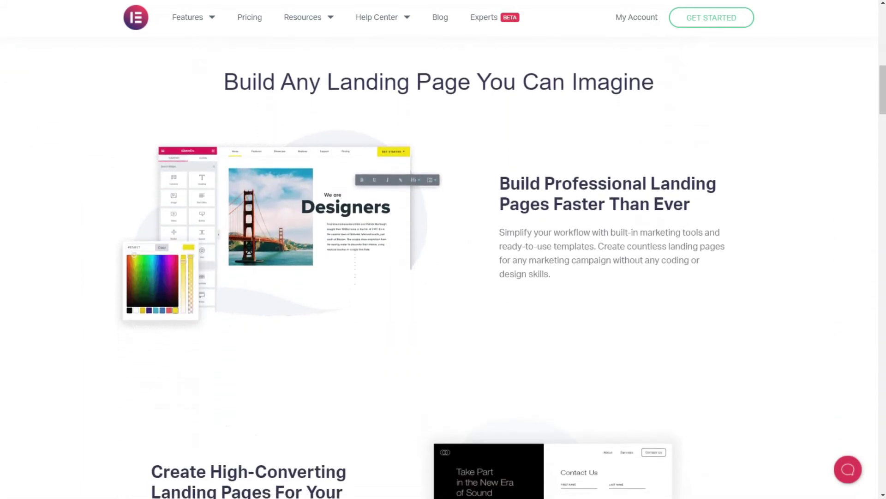
scroll(443, 278, "down", 2)
scroll(443, 278, "down", 2)
scroll(443, 278, "down", 2)
scroll(443, 277, "down", 2)
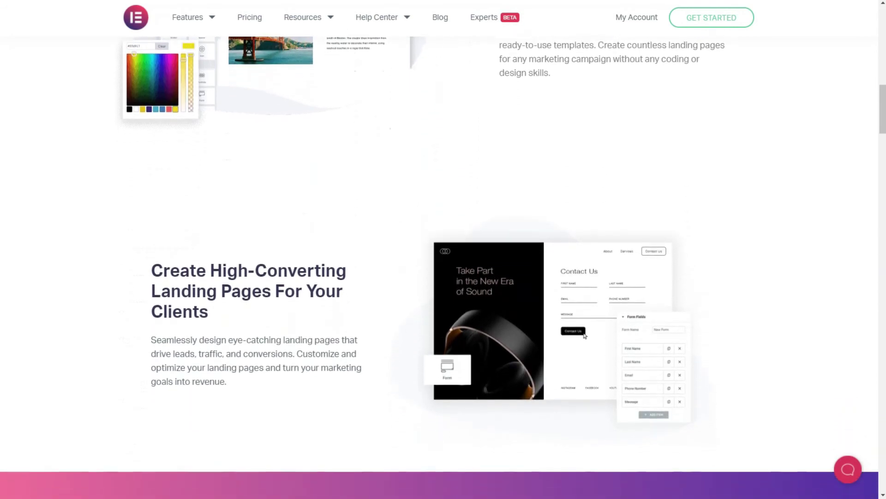
scroll(443, 277, "down", 2)
scroll(443, 277, "down", 2)
scroll(444, 277, "down", 2)
scroll(443, 278, "down", 2)
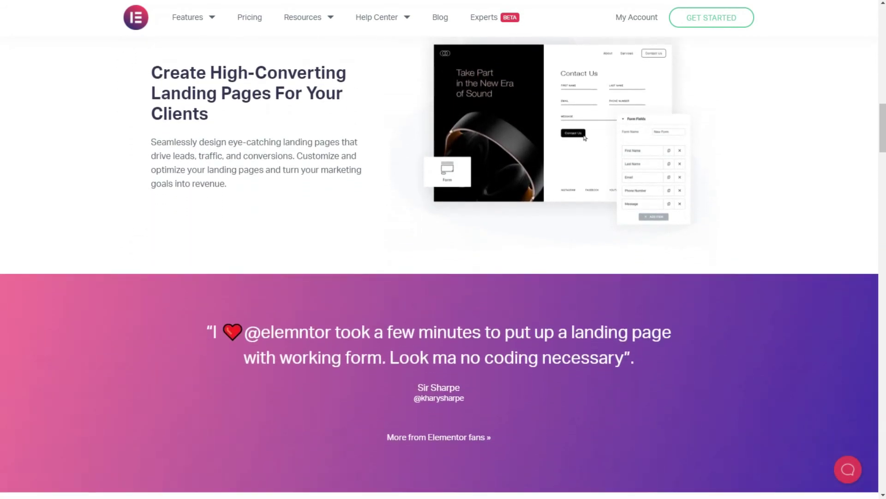
scroll(444, 277, "down", 2)
scroll(443, 277, "down", 2)
scroll(443, 278, "down", 2)
scroll(443, 277, "down", 2)
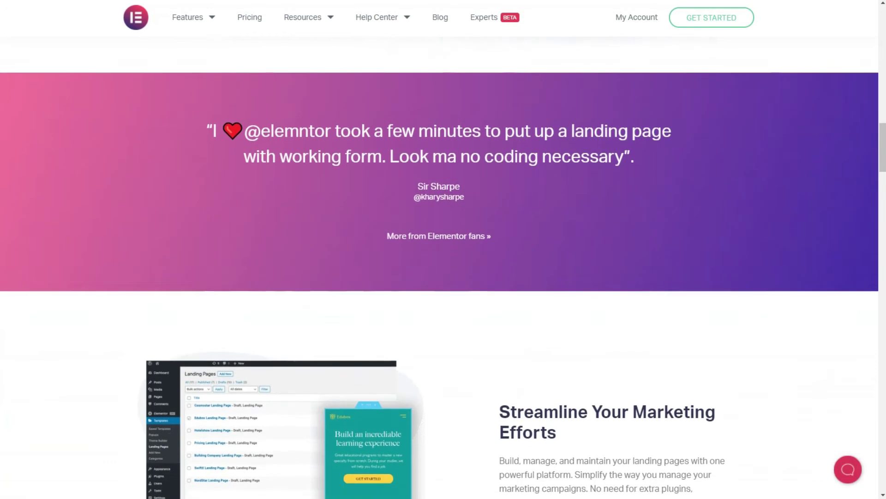
scroll(443, 278, "down", 2)
scroll(444, 277, "down", 2)
scroll(443, 277, "down", 2)
scroll(444, 277, "down", 2)
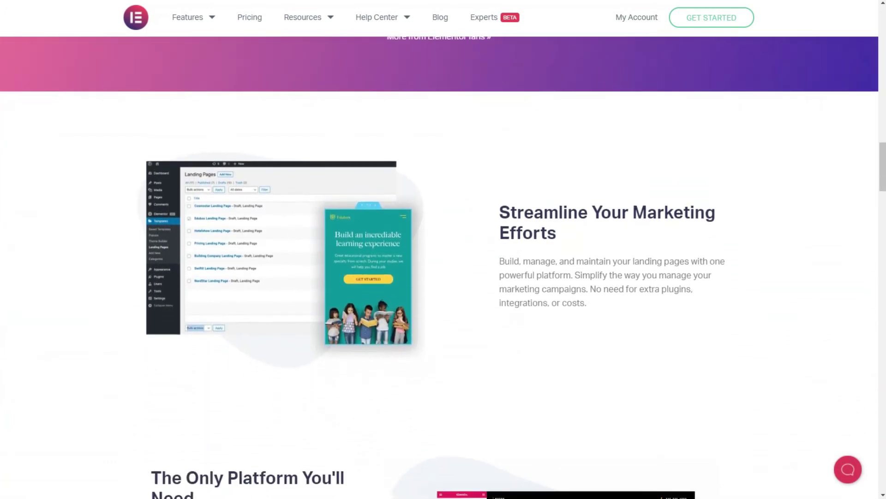
scroll(443, 277, "down", 2)
scroll(443, 277, "down", 2)
scroll(444, 278, "down", 2)
scroll(444, 278, "down", 2)
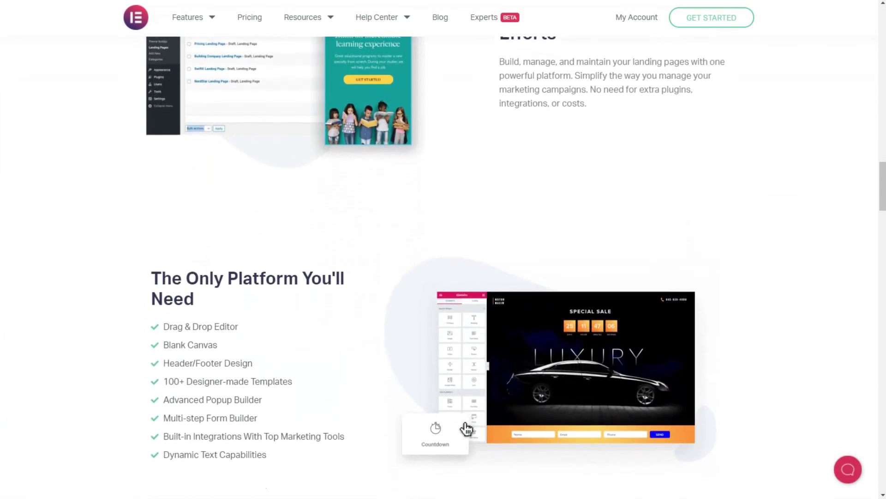
scroll(444, 277, "down", 2)
scroll(444, 277, "down", 2)
scroll(443, 277, "down", 2)
scroll(444, 277, "down", 2)
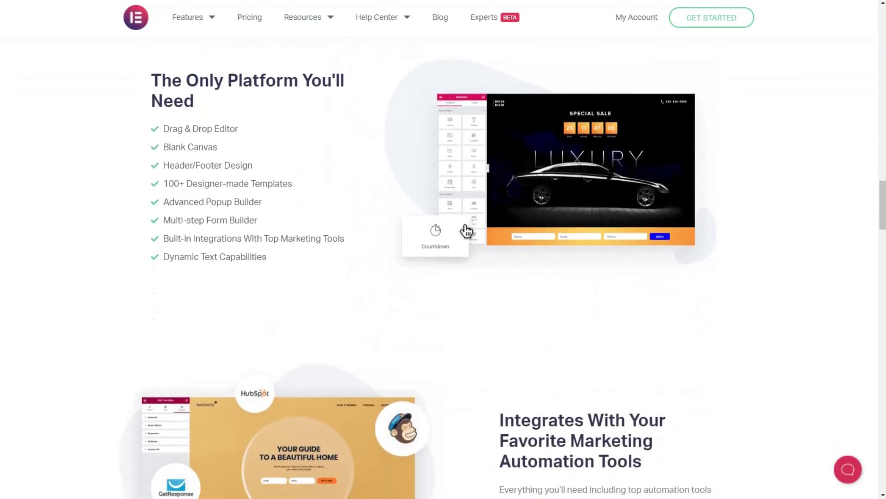
scroll(443, 277, "down", 2)
scroll(443, 277, "down", 2)
scroll(443, 277, "down", 2)
scroll(443, 277, "down", 2)
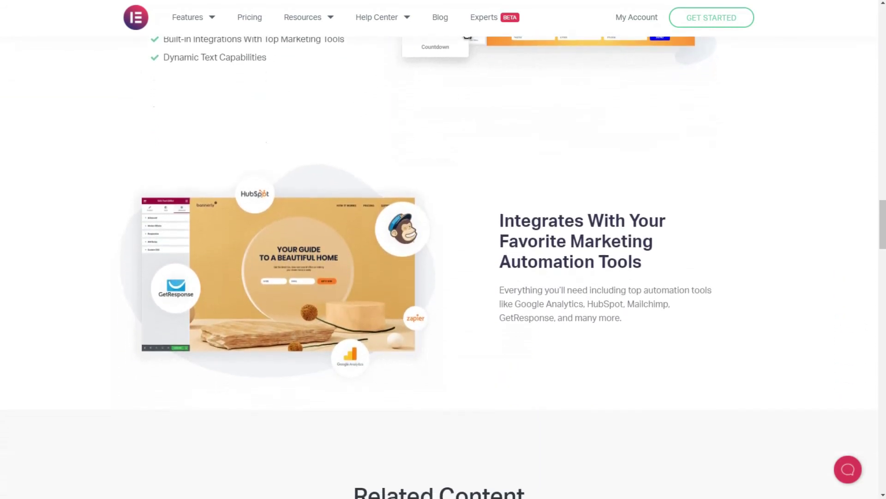
scroll(443, 277, "down", 2)
scroll(444, 277, "down", 2)
scroll(443, 277, "down", 2)
scroll(443, 277, "down", 2)
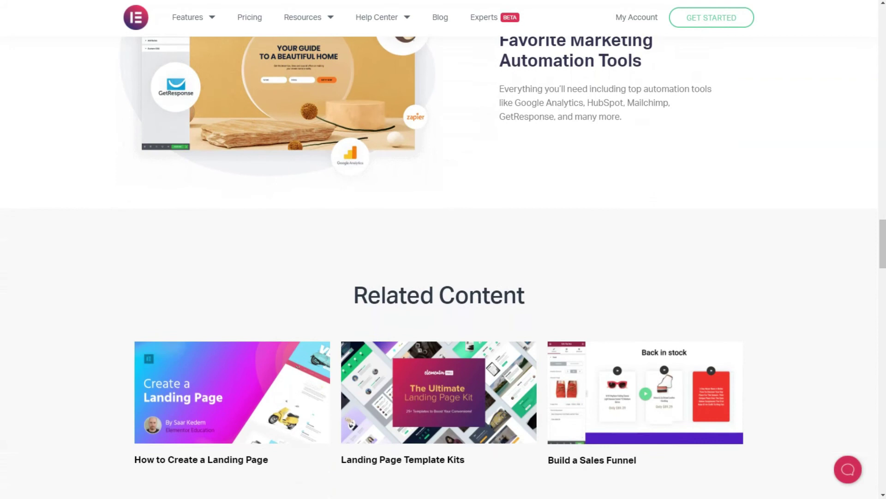
scroll(444, 277, "down", 2)
scroll(444, 277, "down", 2)
scroll(444, 277, "down", 2)
scroll(444, 277, "down", 2)
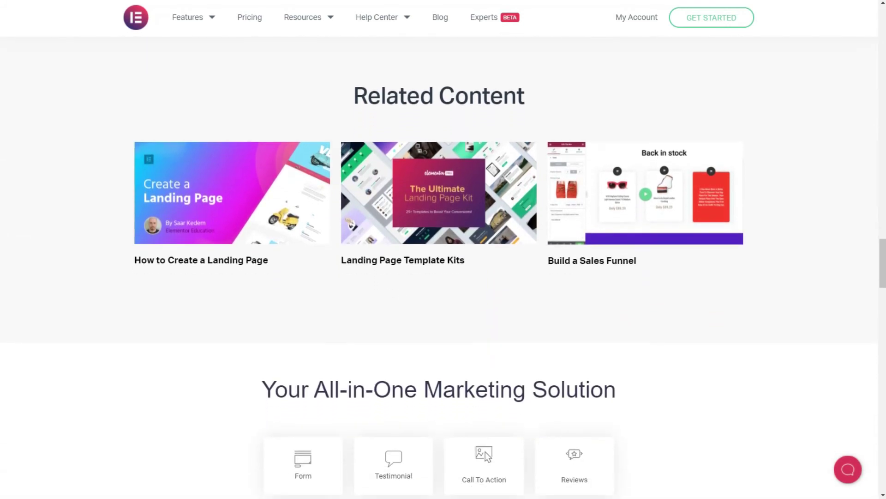
scroll(486, 454, "down", 2)
scroll(486, 403, "down", 2)
scroll(486, 353, "down", 2)
scroll(486, 303, "down", 2)
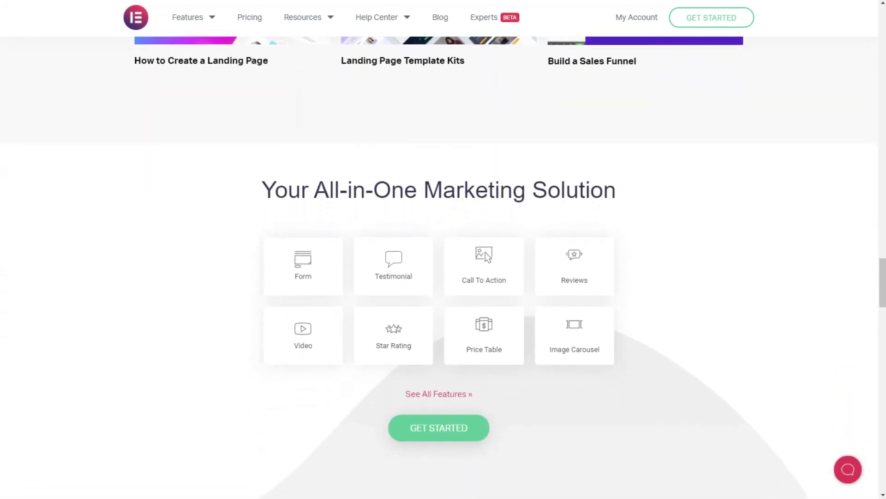
scroll(443, 277, "down", 2)
scroll(443, 277, "down", 2)
scroll(443, 277, "down", 2)
scroll(444, 278, "down", 2)
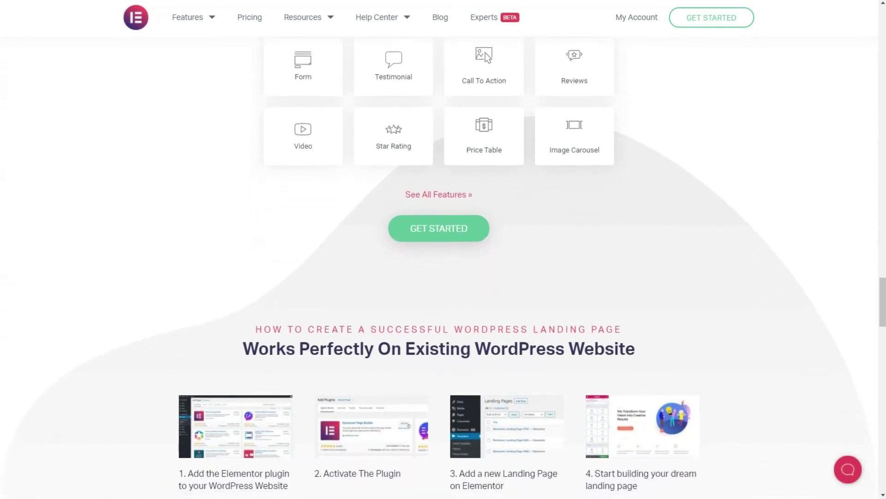
scroll(443, 277, "down", 2)
scroll(444, 277, "down", 2)
scroll(444, 277, "down", 2)
scroll(444, 277, "down", 2)
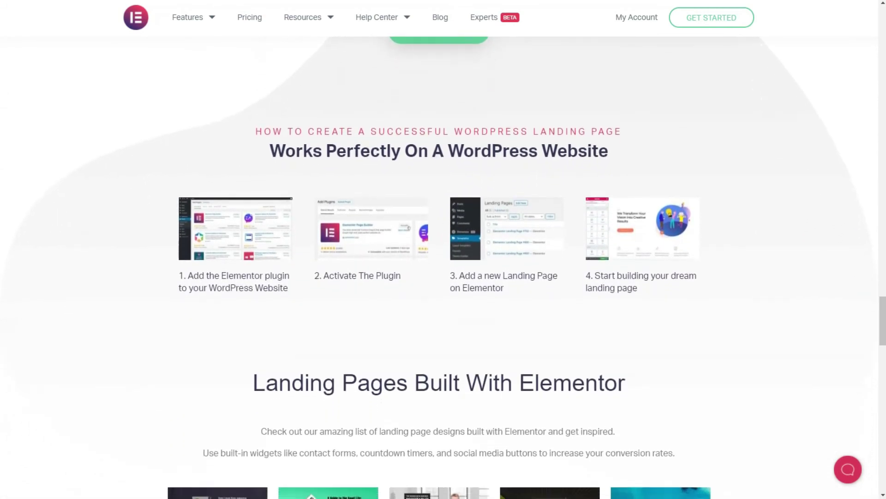
scroll(443, 278, "down", 2)
scroll(444, 277, "down", 2)
scroll(443, 277, "down", 2)
scroll(443, 277, "down", 2)
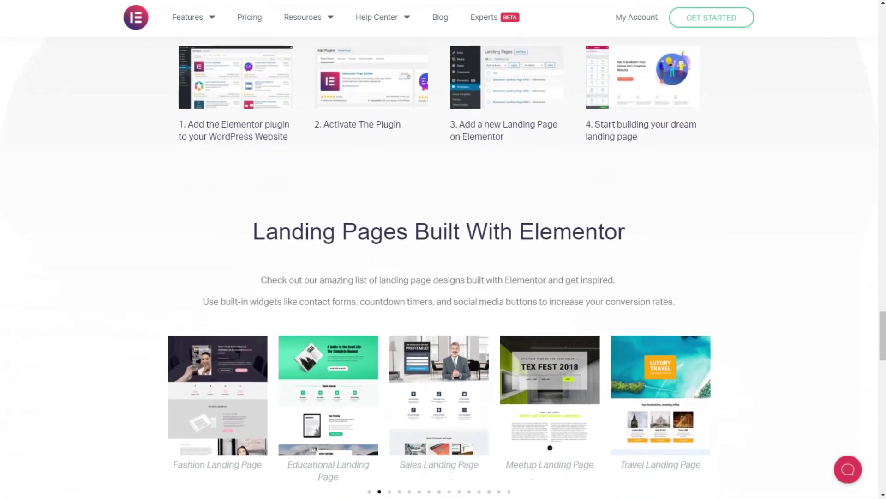
scroll(444, 277, "down", 2)
scroll(443, 277, "down", 2)
scroll(443, 277, "down", 2)
scroll(443, 278, "down", 2)
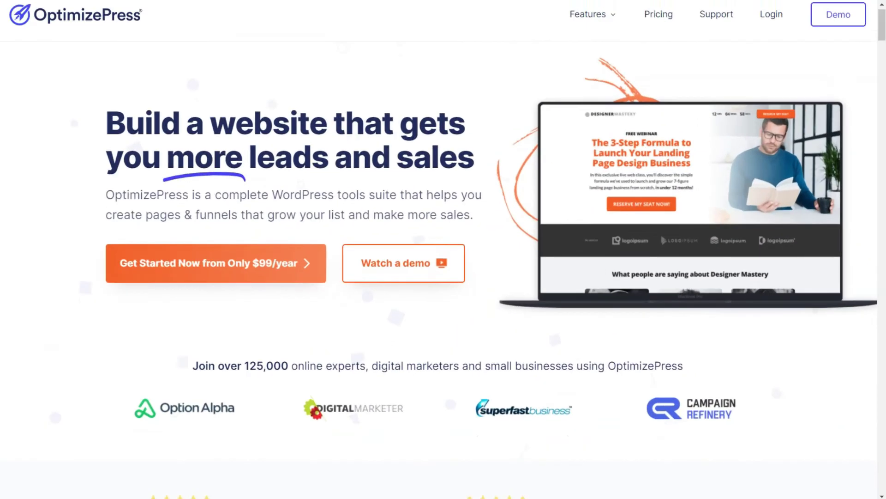
scroll(443, 249, "down", 5)
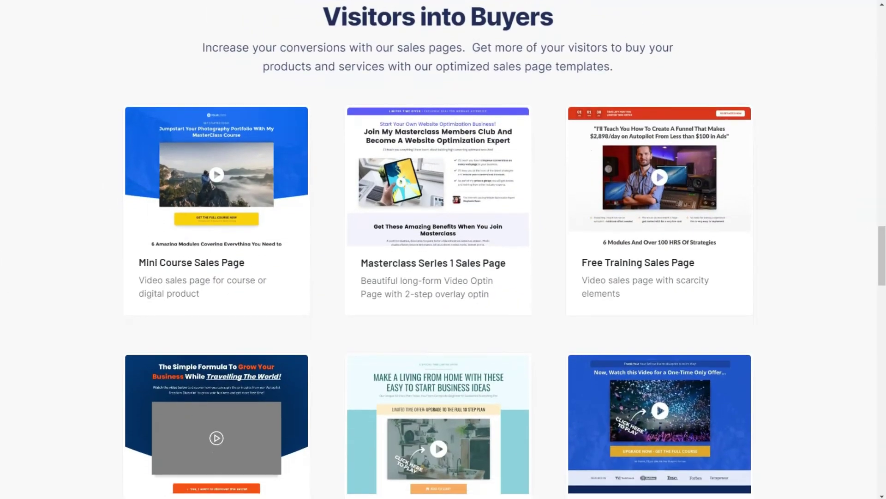
scroll(444, 249, "down", 3)
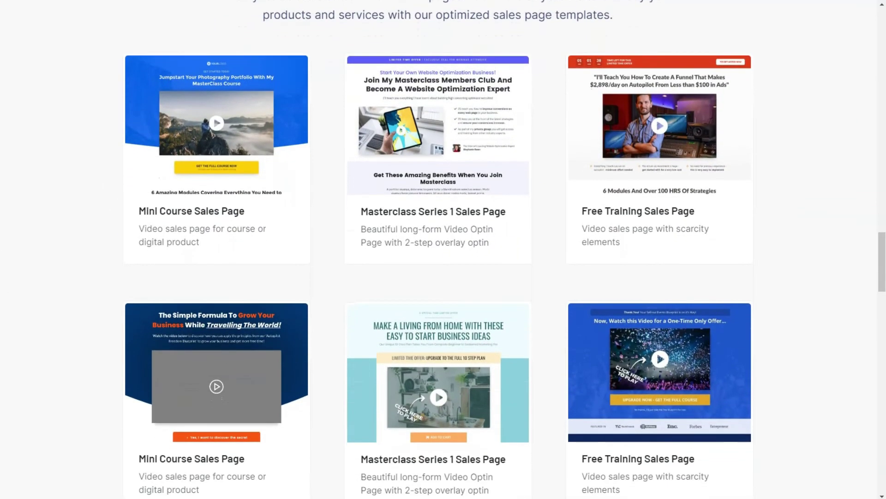
scroll(443, 249, "down", 3)
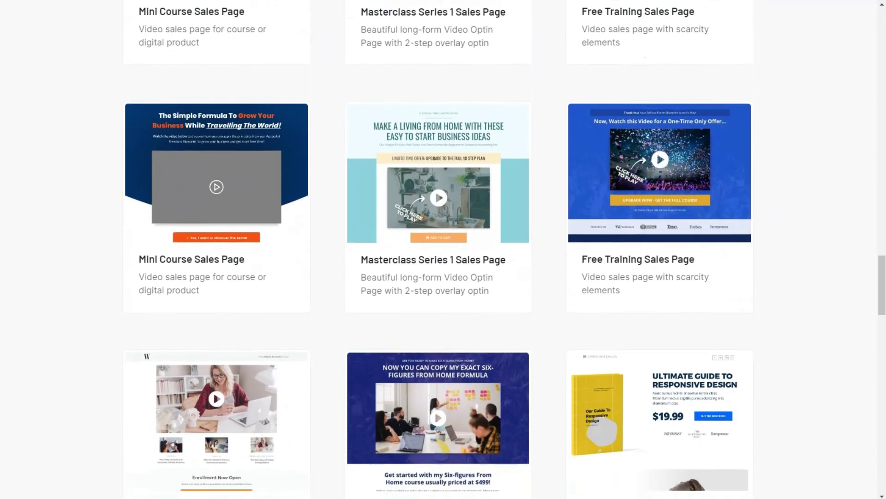
scroll(443, 250, "down", 2)
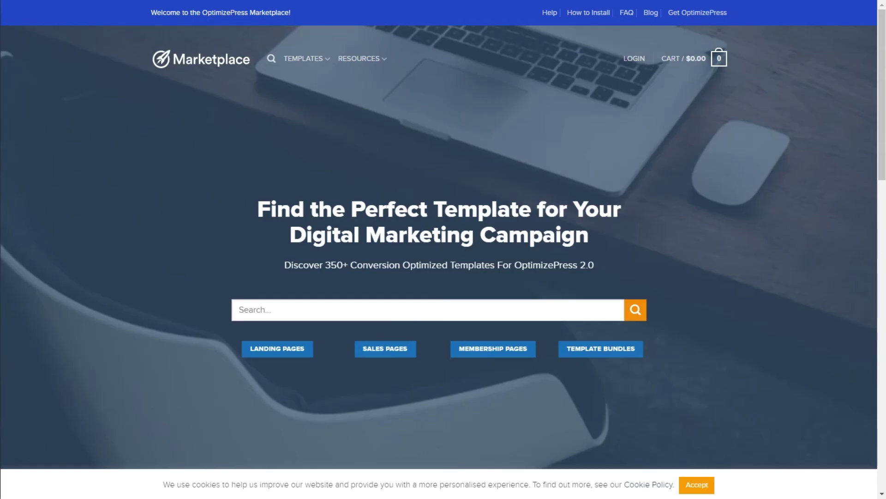
scroll(443, 249, "down", 3)
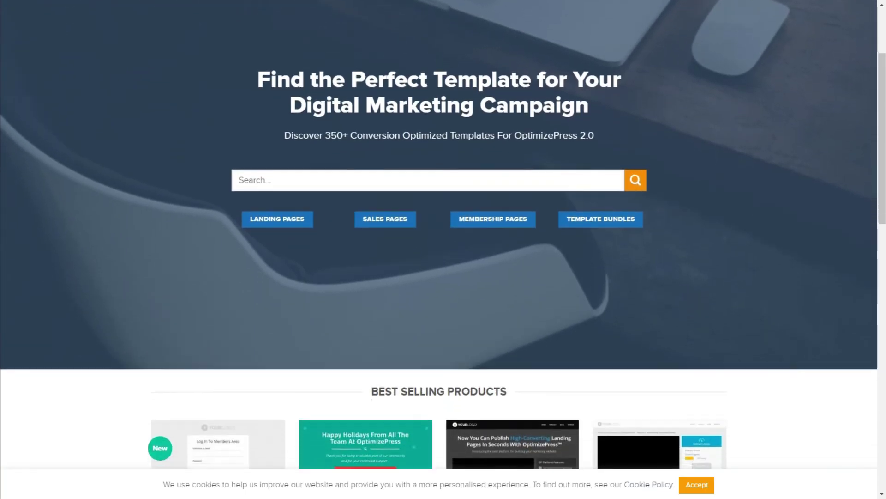
scroll(443, 249, "down", 3)
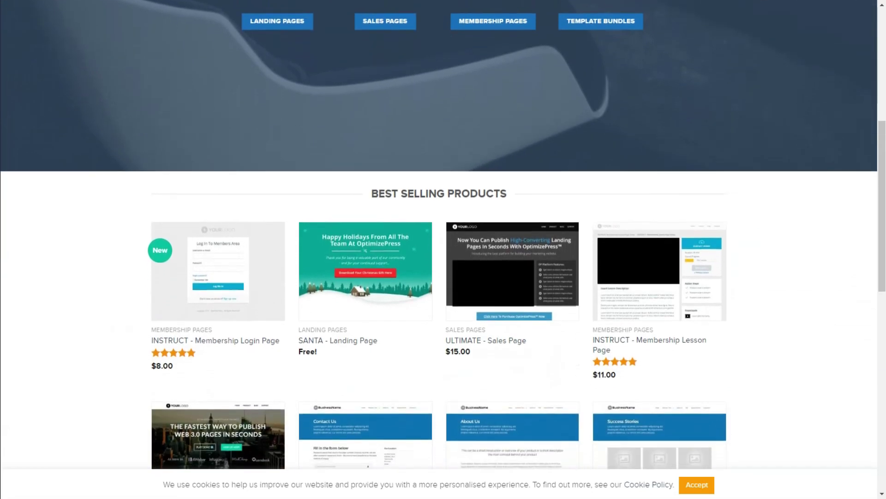
scroll(444, 249, "down", 3)
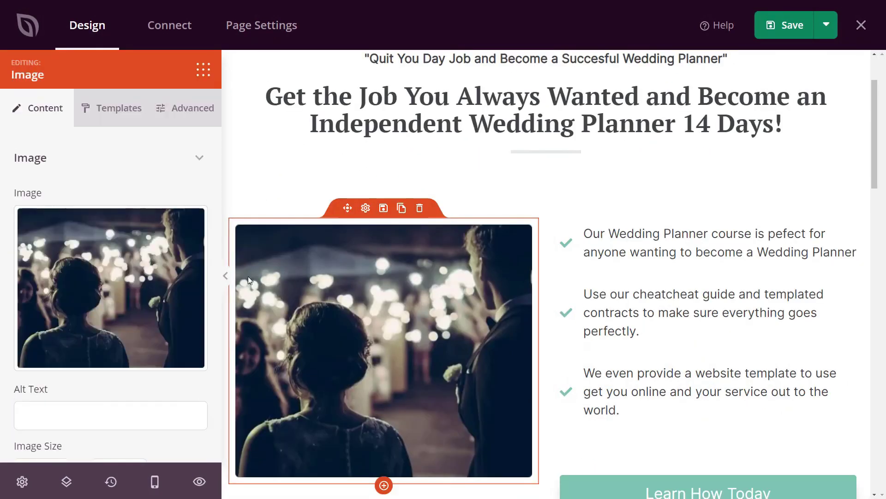
Step: Open the media library from the image thumbnail and add a Video block below the logos
left_click(97, 287)
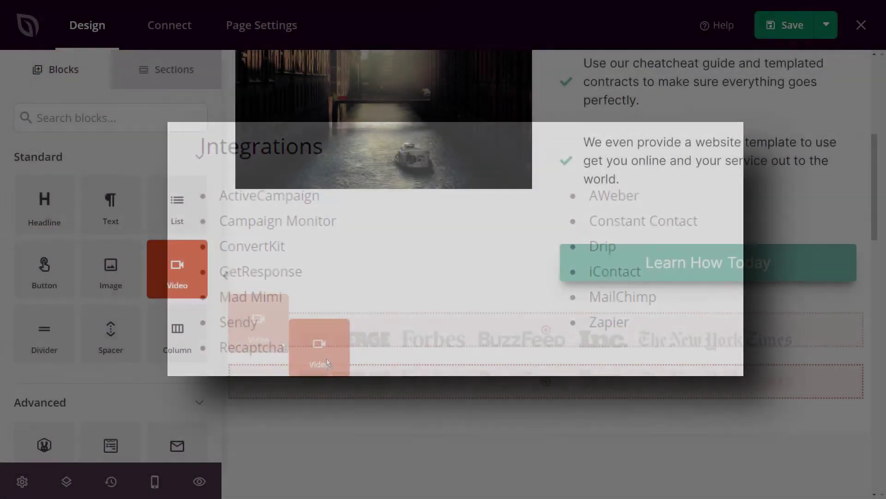
left_click_drag(326, 359, 374, 388)
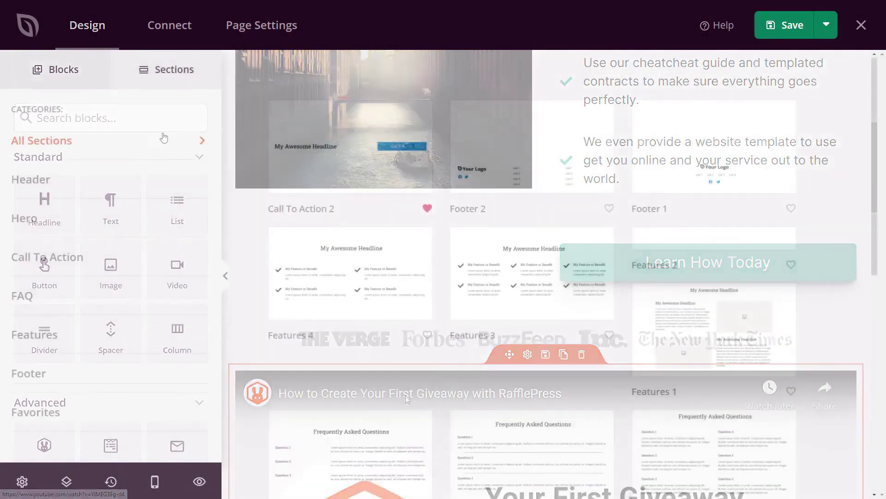